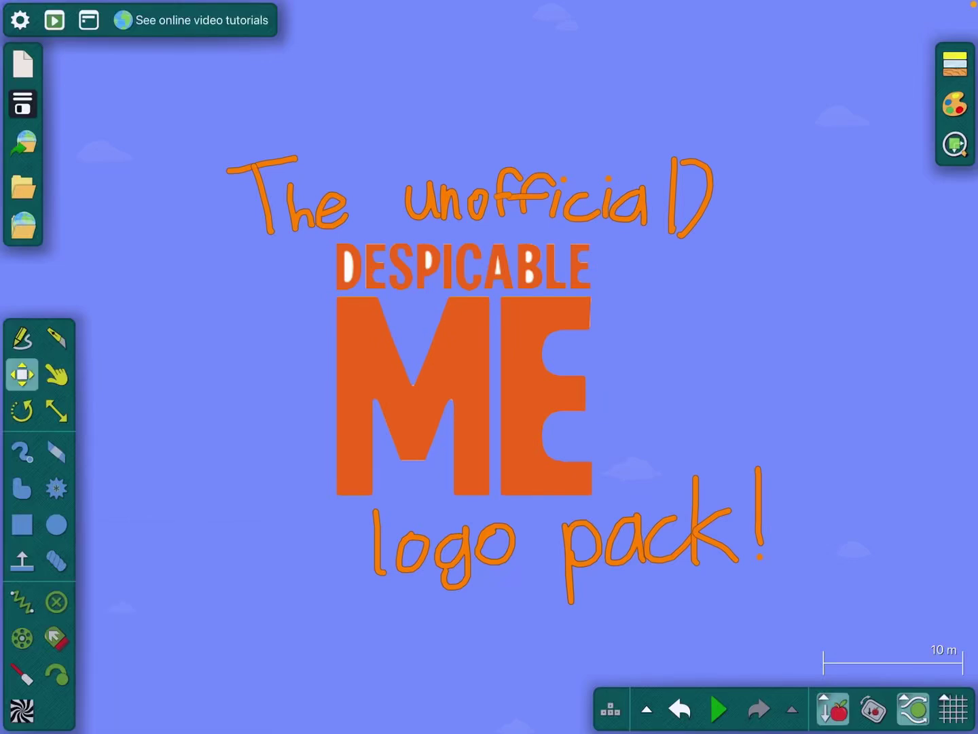
Scale the logo's E vertically to several times its height, forming a tall column
left_click(56, 411)
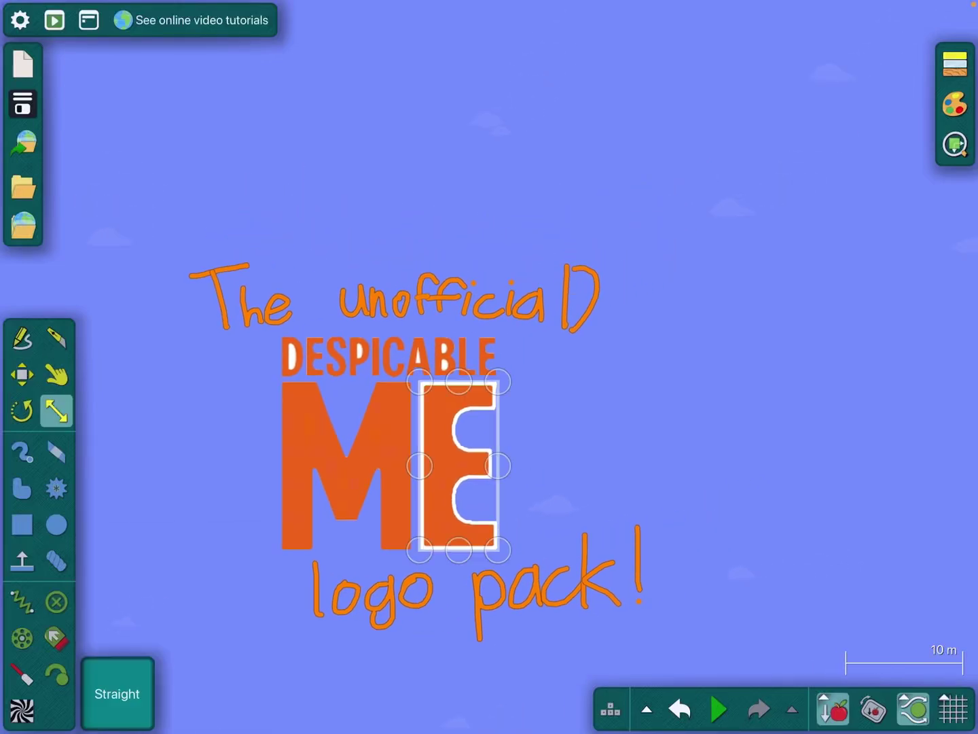
left_click_drag(459, 383, 459, 51)
left_click_drag(489, 413, 505, 627)
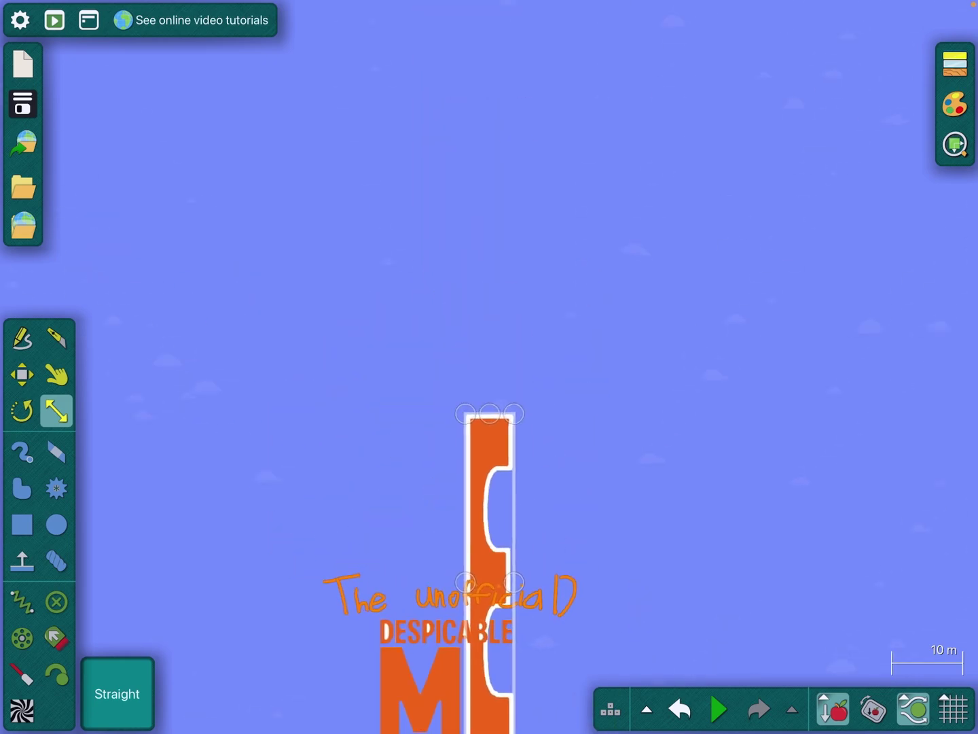
left_click_drag(478, 467, 479, 207)
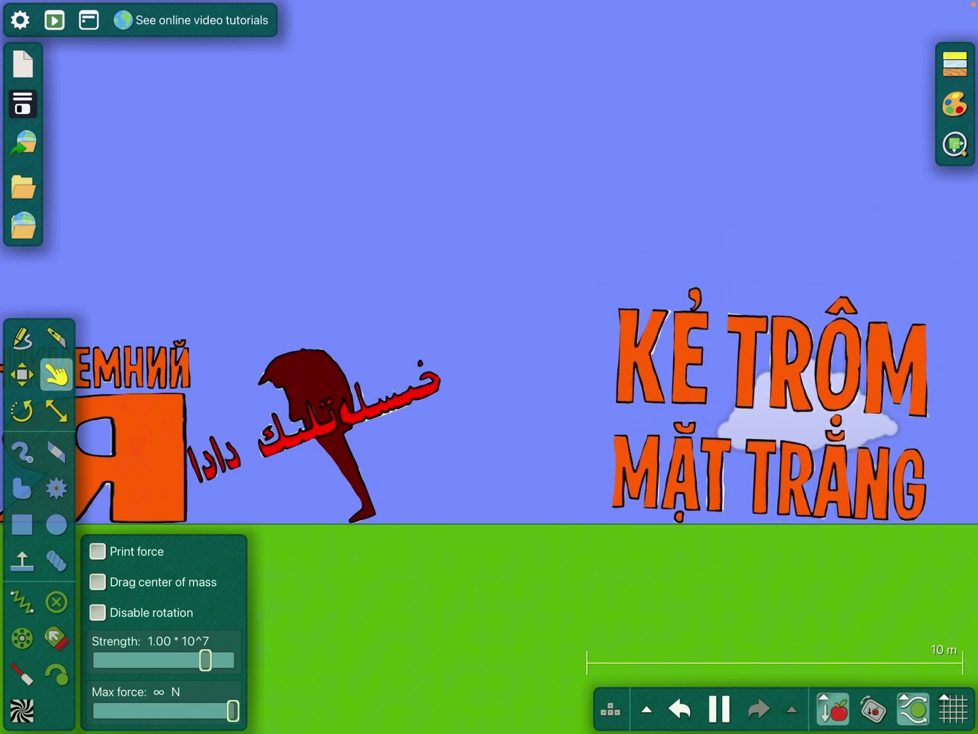
scroll(489, 413, "up", 5)
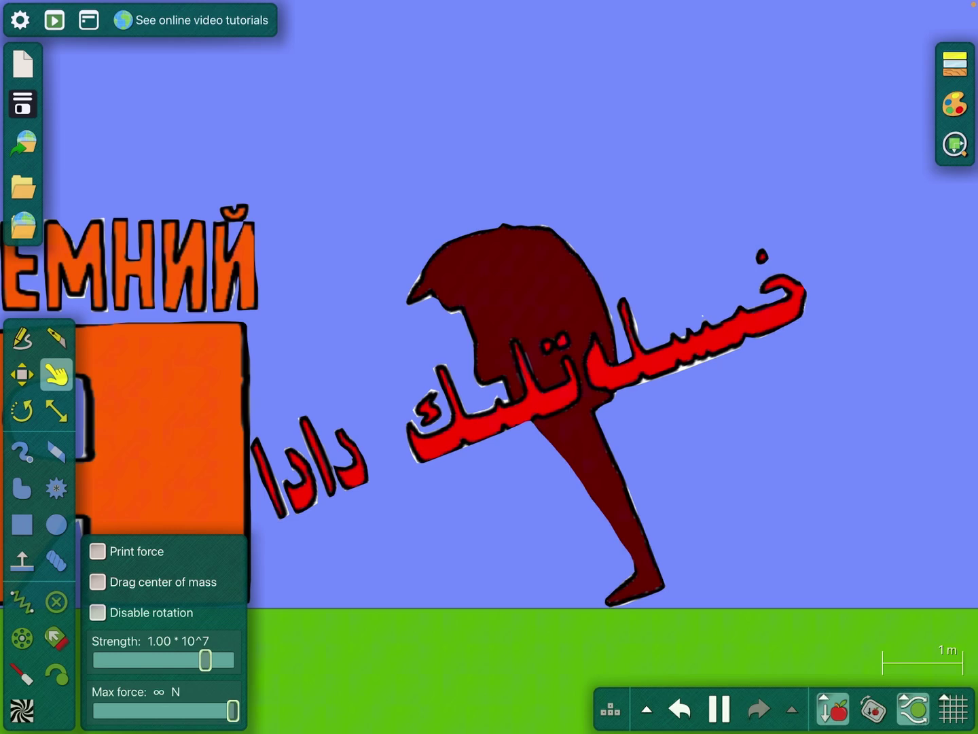
scroll(489, 382, "down", 5)
Pan across the running scene to view the other language logos on the ground
left_click_drag(229, 381, 688, 382)
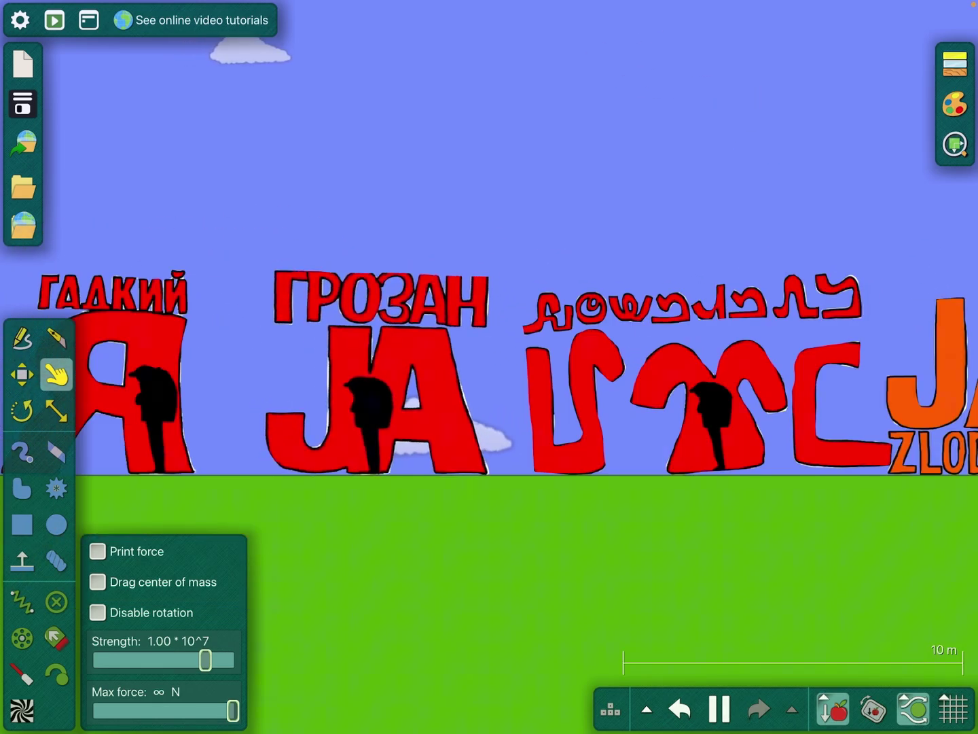
scroll(490, 382, "up", 2)
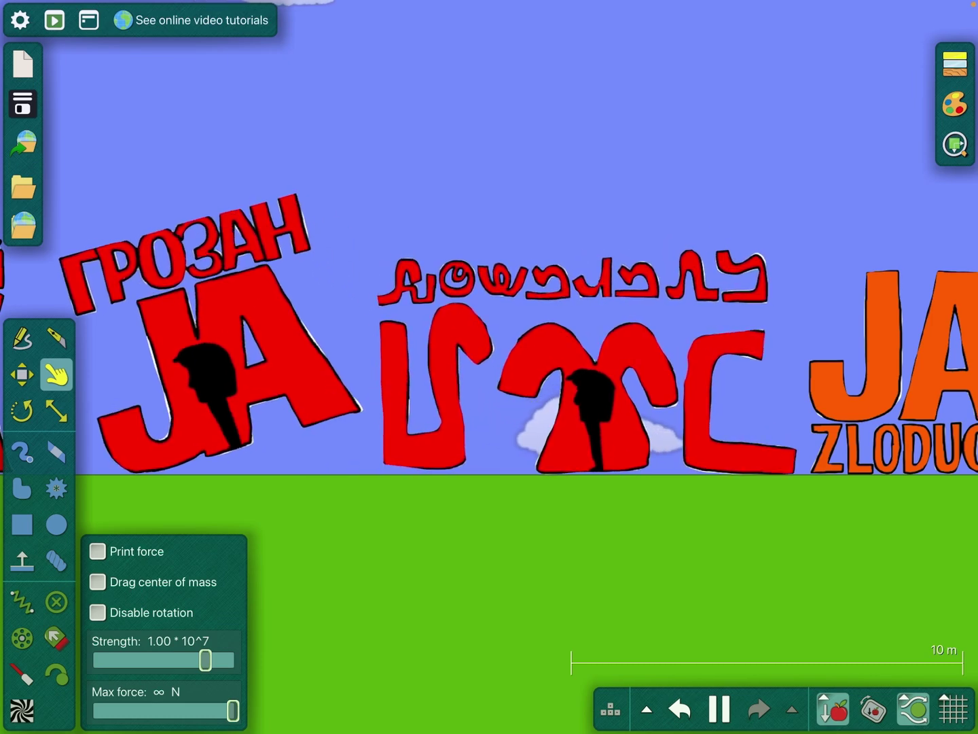
scroll(489, 344, "up", 3)
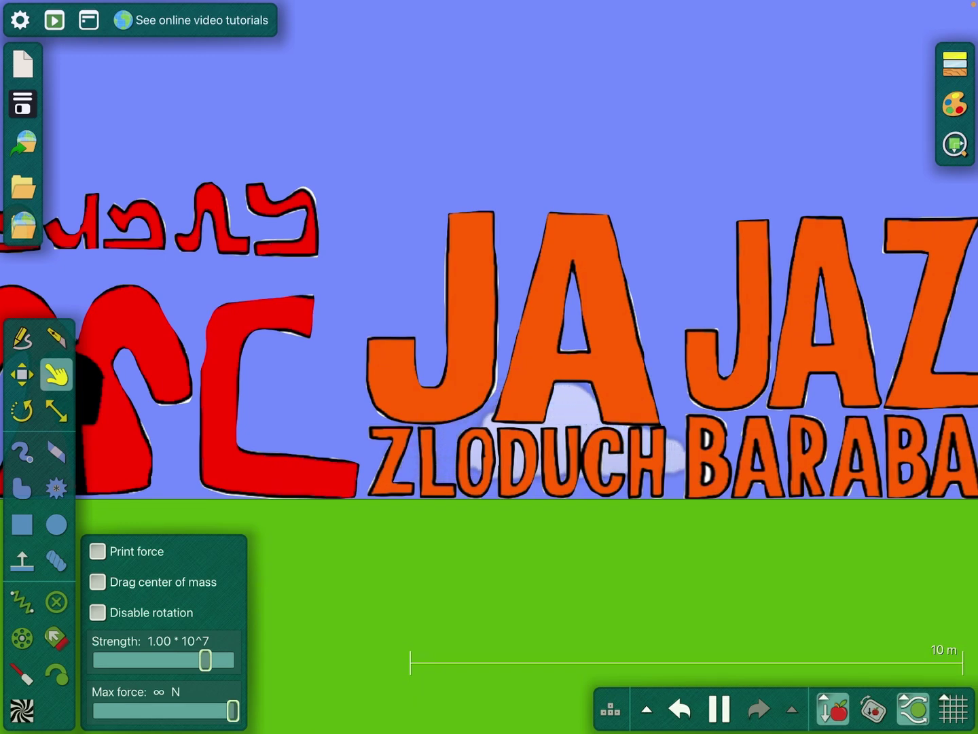
Pan to another part of the scene and drag the GRUSOMME MEG logo to swing it
left_click_drag(688, 306, 229, 306)
scroll(490, 306, "up", 8)
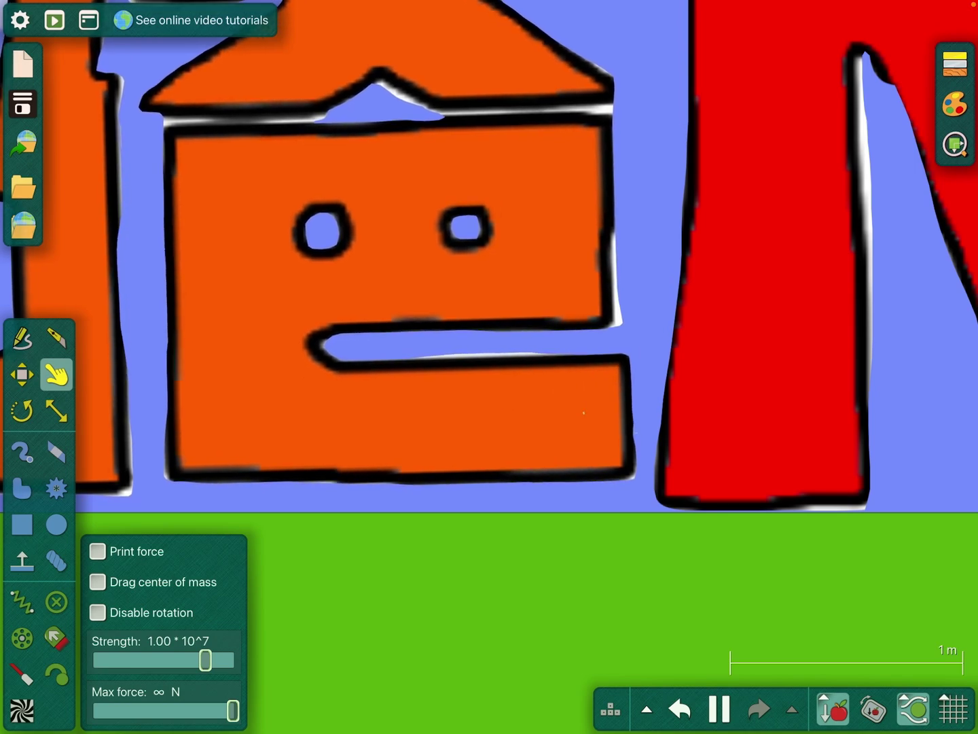
scroll(489, 306, "down", 8)
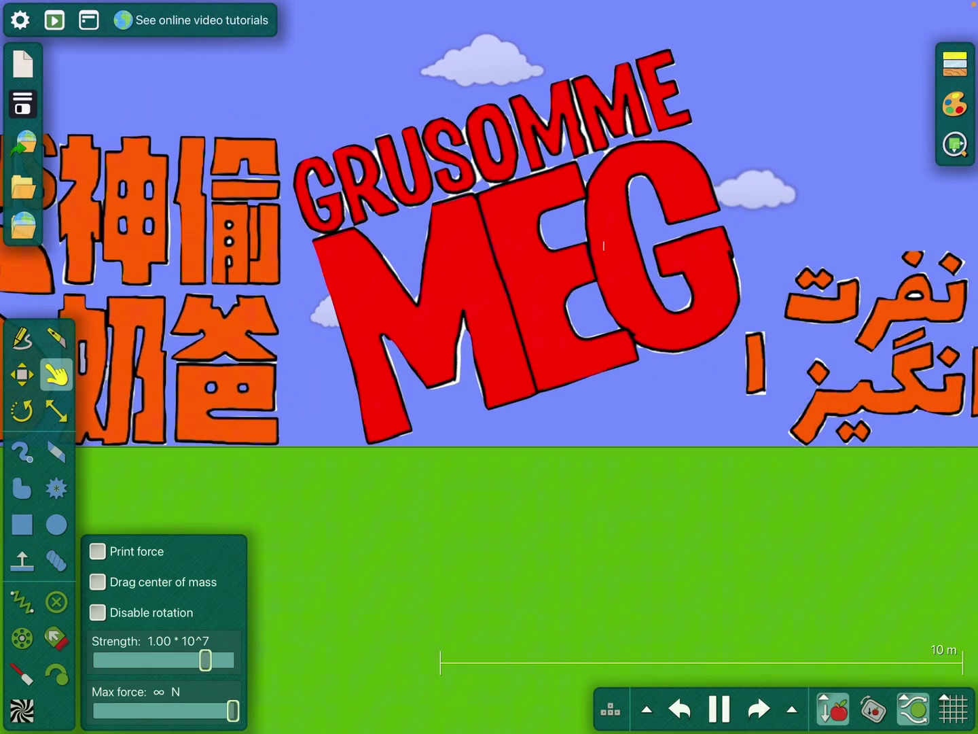
left_click_drag(604, 245, 599, 302)
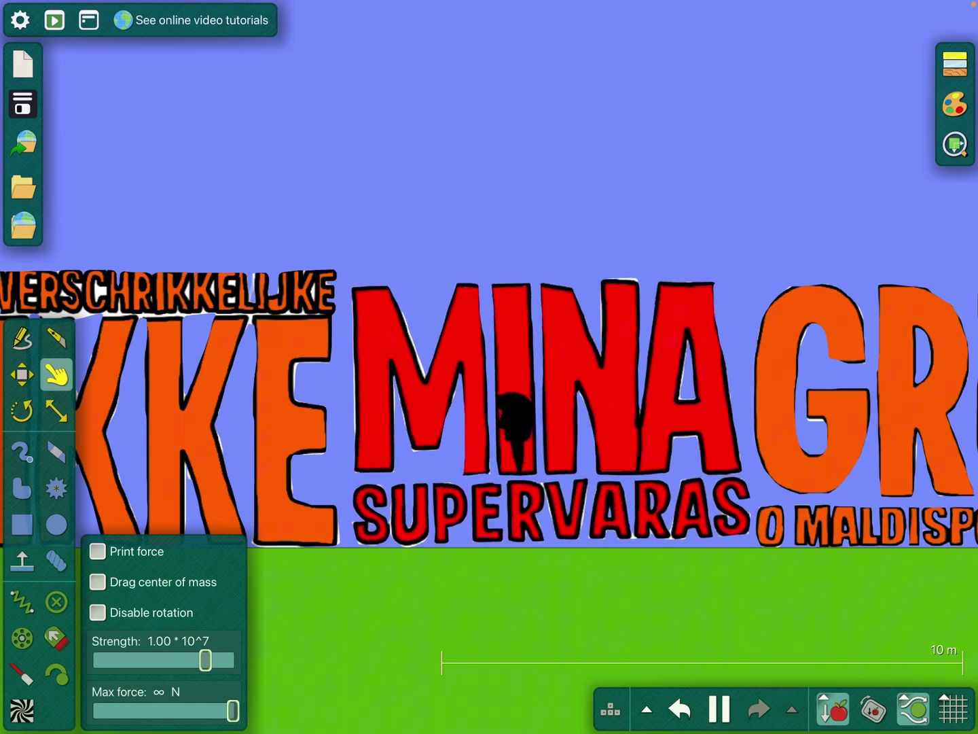
scroll(230, 382, "up", 8)
scroll(489, 367, "down", 5)
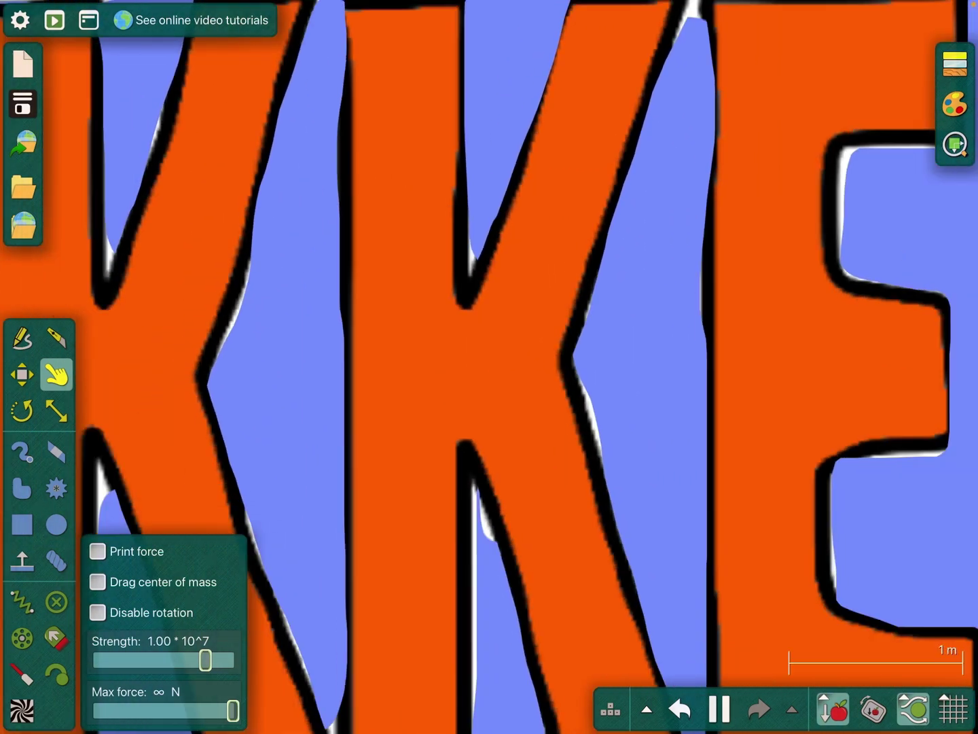
scroll(489, 367, "down", 5)
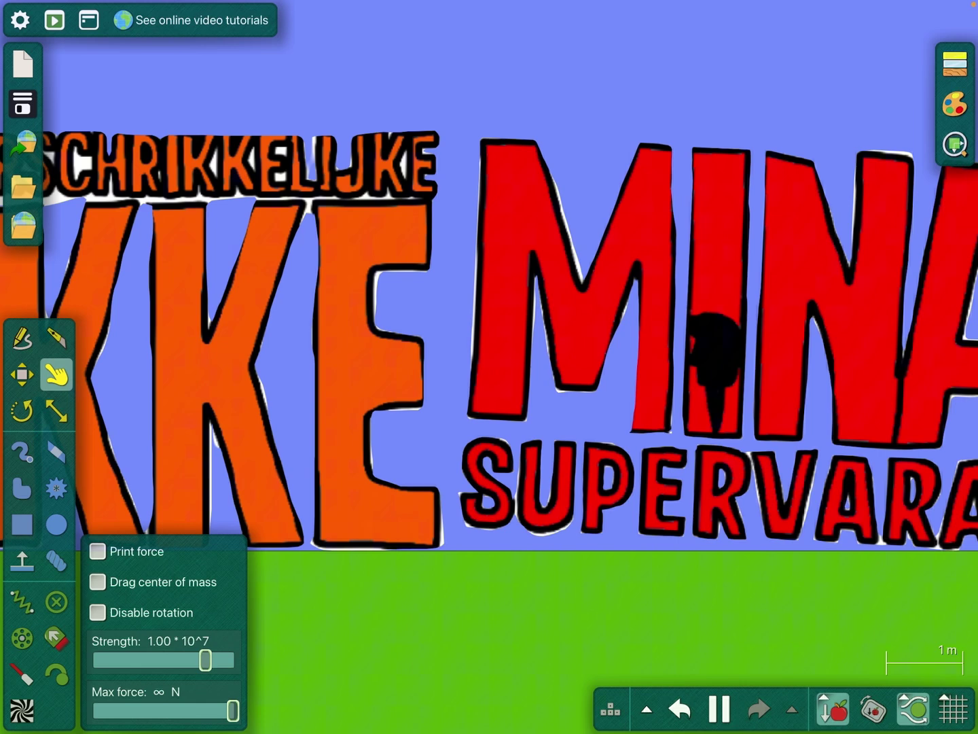
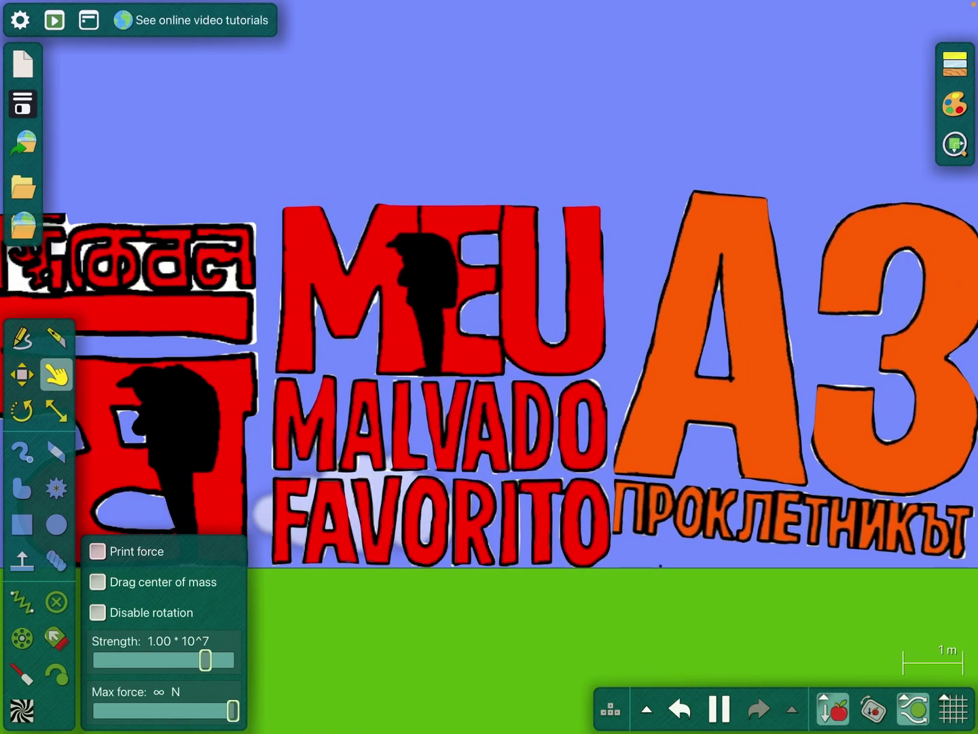
scroll(489, 367, "down", 5)
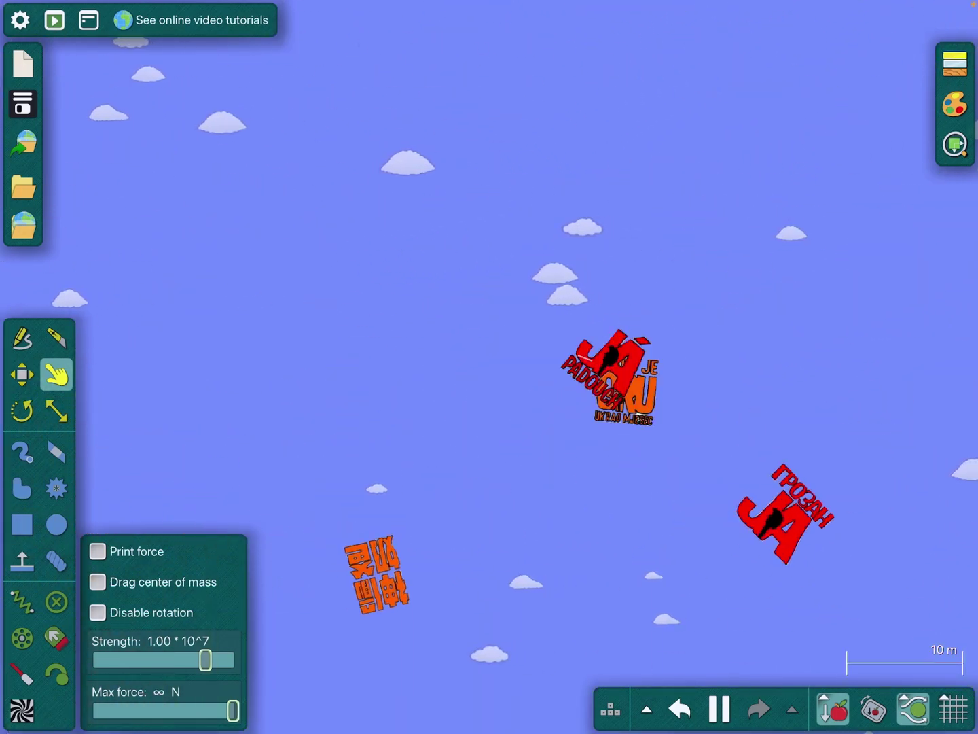
scroll(489, 366, "down", 5)
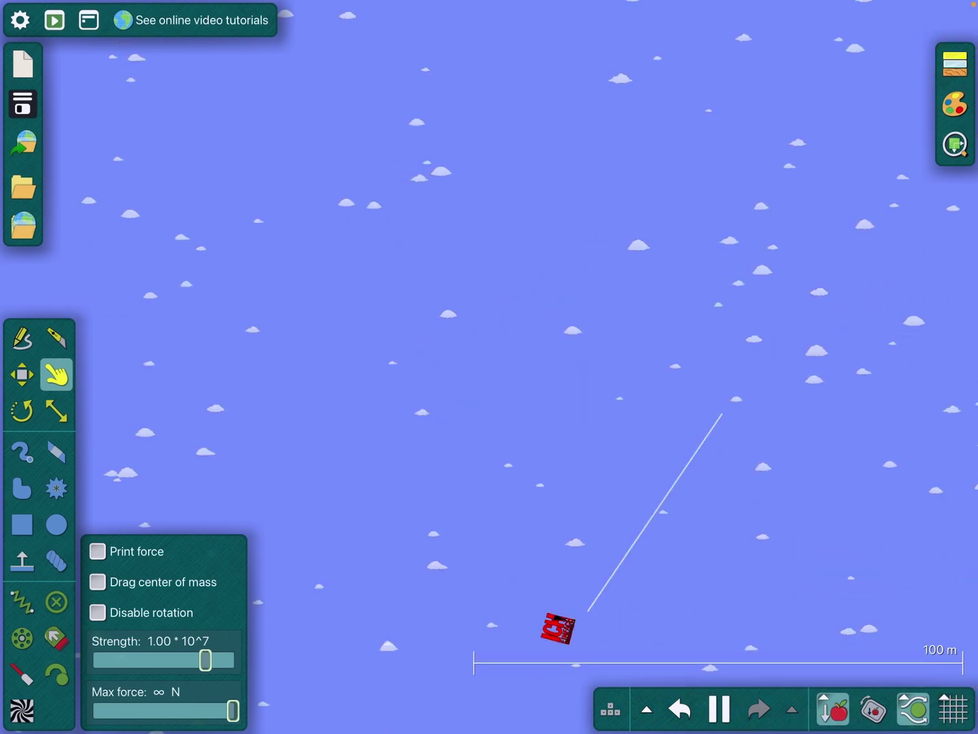
scroll(489, 367, "up", 5)
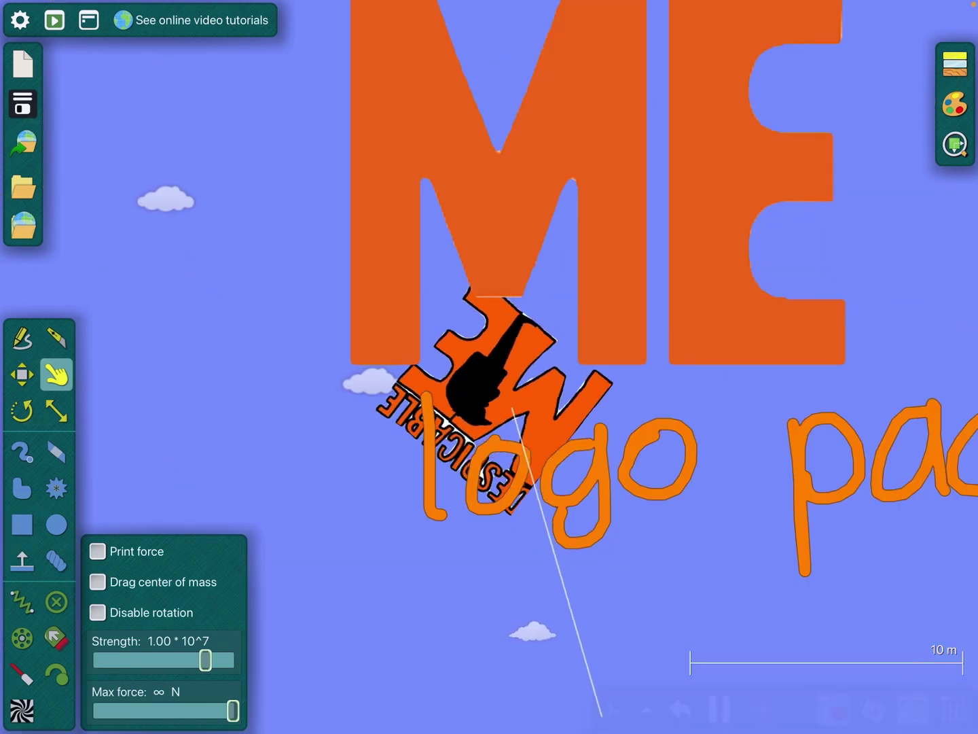
Swing the orange logo left and across the scene, then fling the small logo lower right
left_click_drag(360, 646, 39, 565)
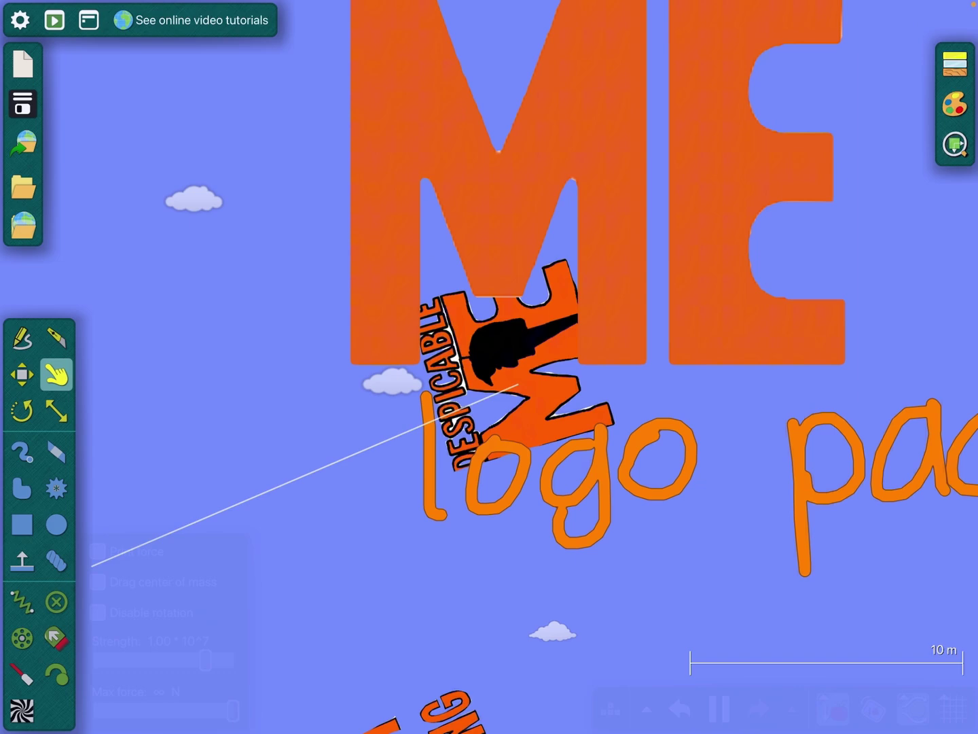
left_click_drag(428, 398, 31, 612)
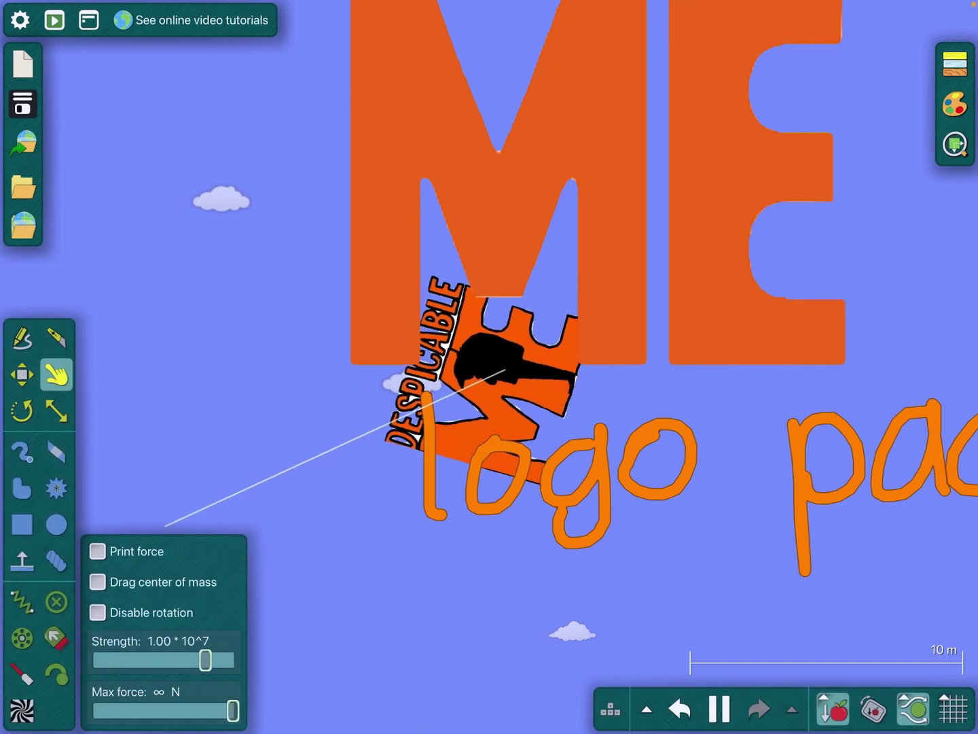
left_click_drag(78, 695, 902, 688)
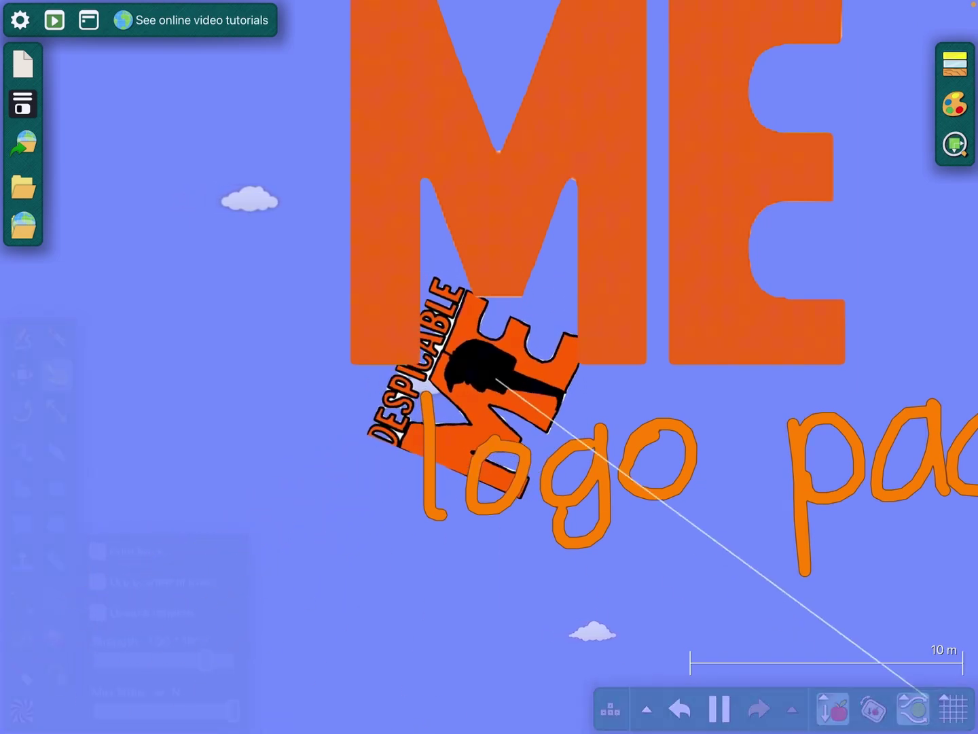
scroll(489, 367, "down", 3)
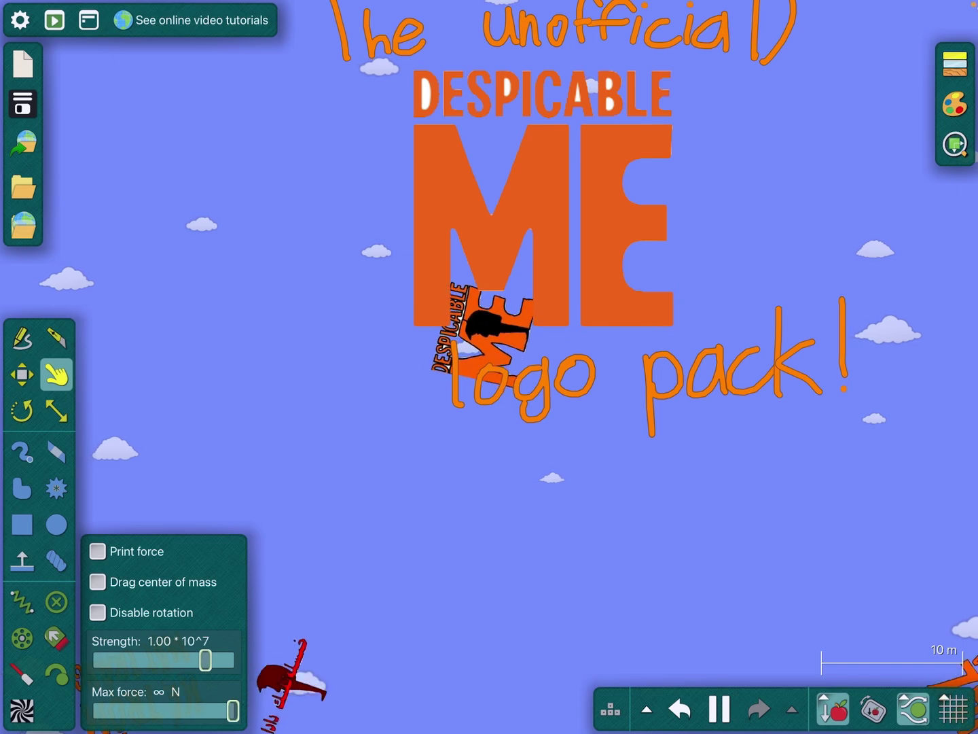
mouse_move(503, 506)
left_mouse_down()
mouse_move(728, 714)
mouse_move(864, 718)
left_mouse_up()
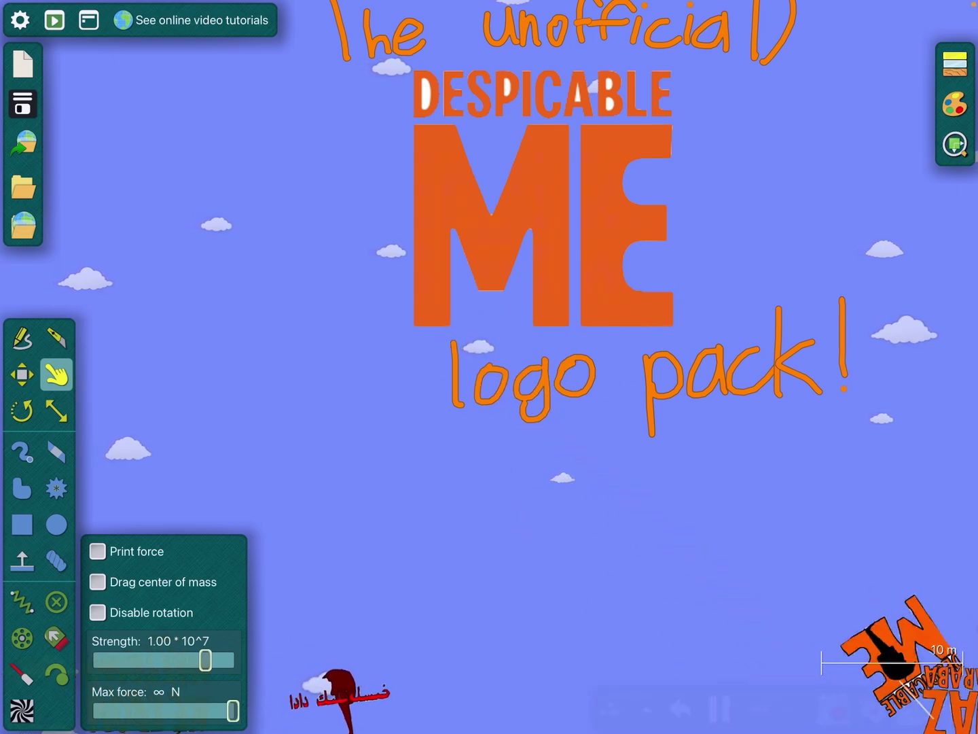
scroll(489, 367, "up", 5)
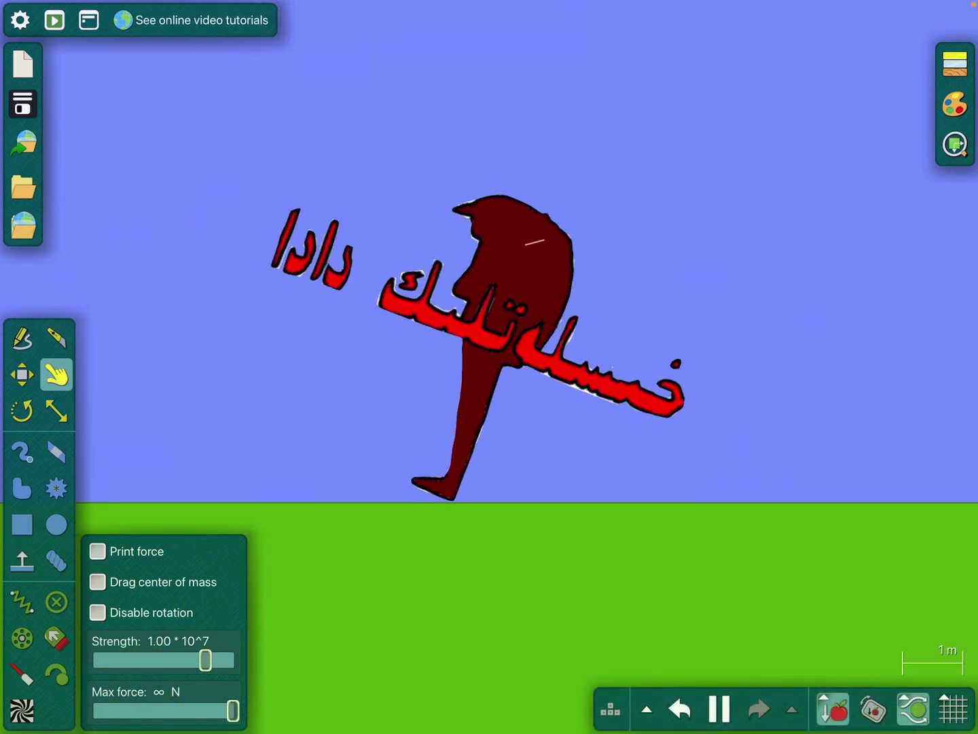
Stand the dark-red figure upright, then pan along the slope to the two red logos
left_click_drag(544, 241, 442, 228)
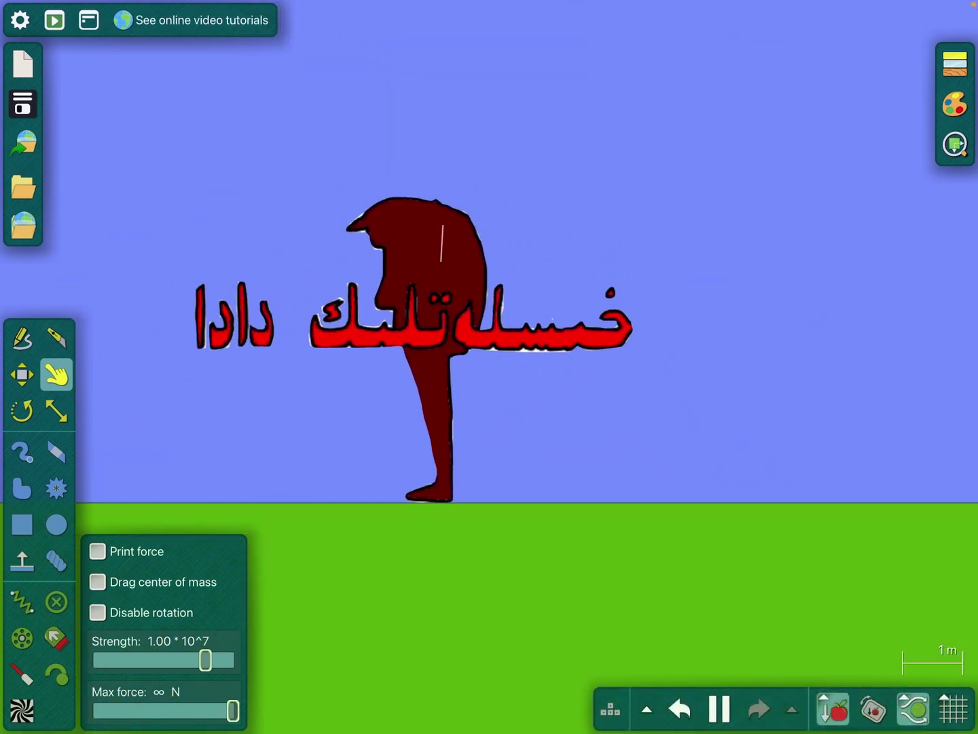
left_click(22, 374)
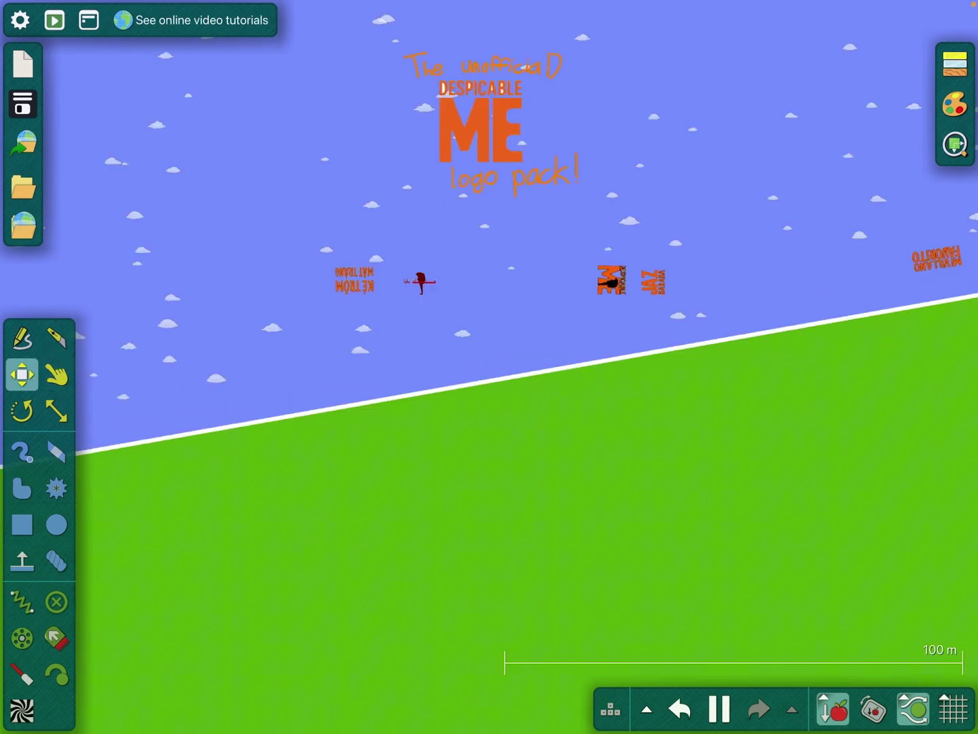
scroll(489, 306, "down", 4)
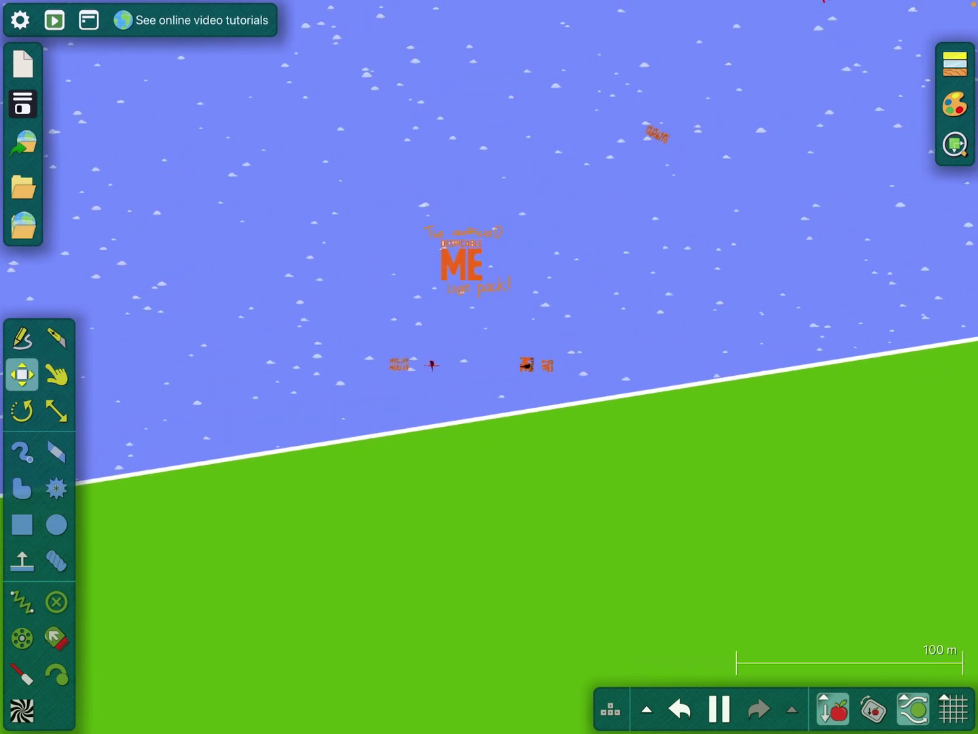
left_click_drag(489, 305, 449, 284)
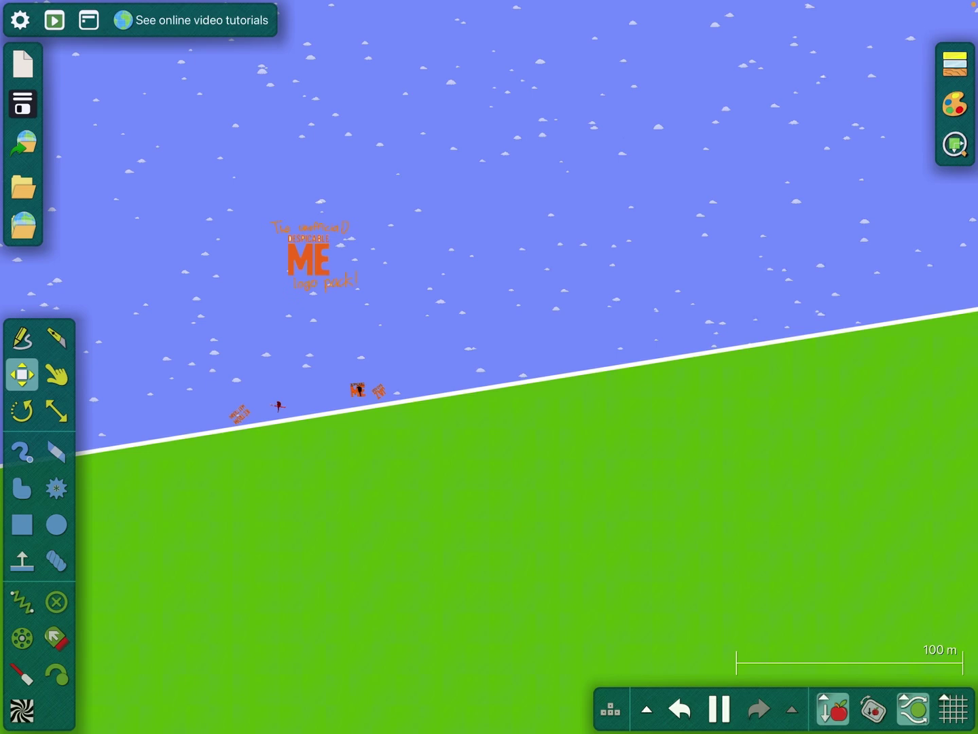
left_click_drag(321, 259, 588, 192)
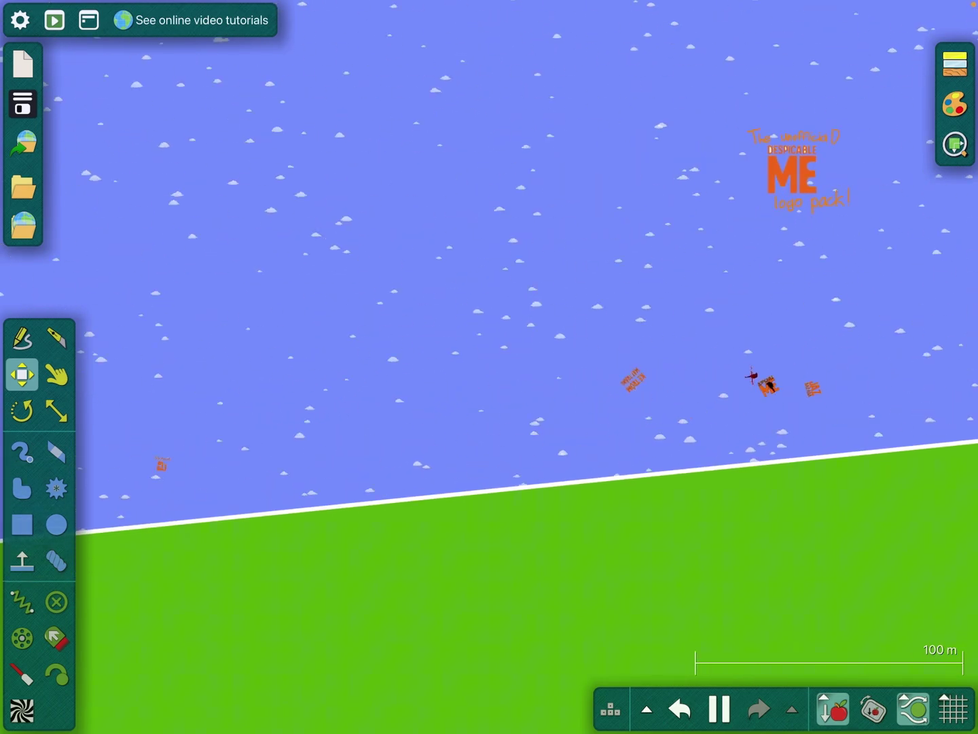
left_click_drag(688, 306, 229, 229)
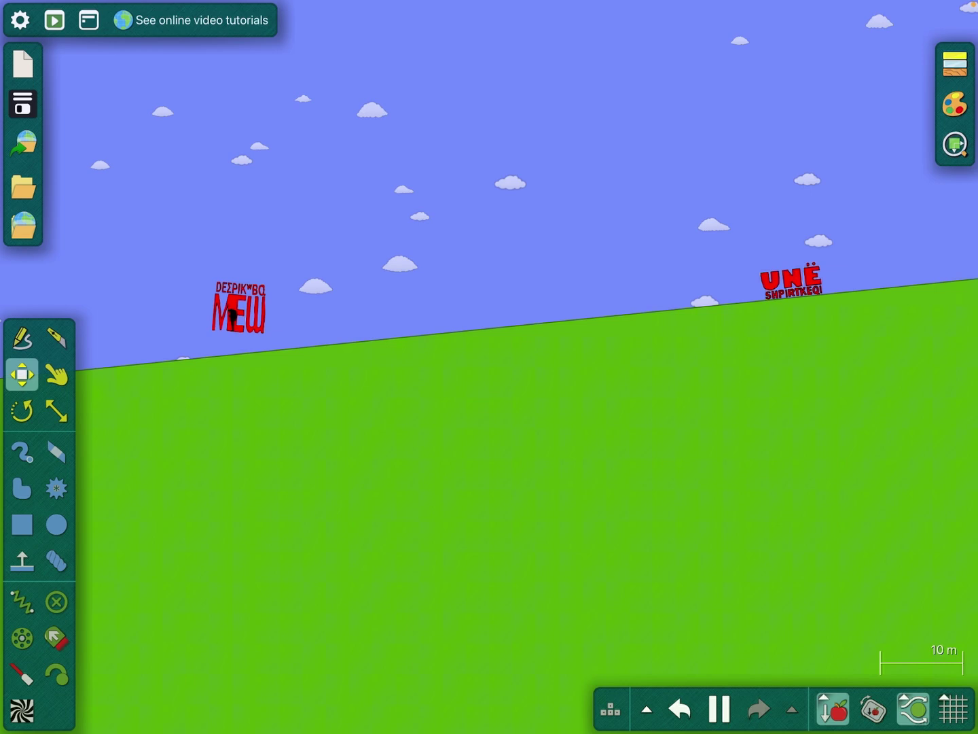
With the Drag tool (D), fling a red logo skyward, then return to Move (M)
key("d")
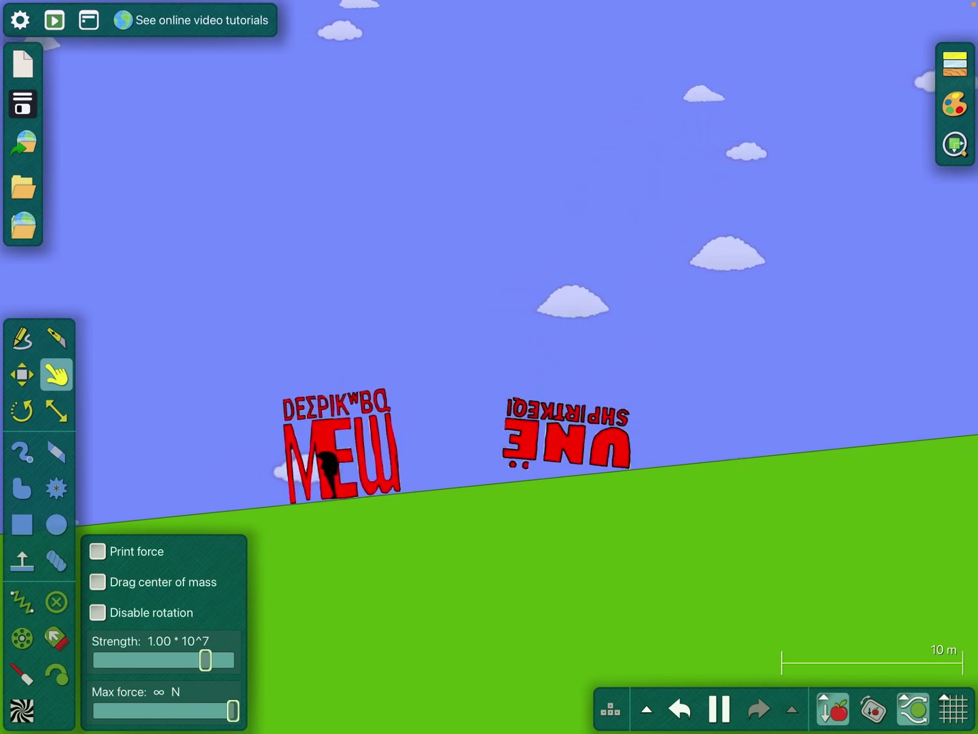
key("m")
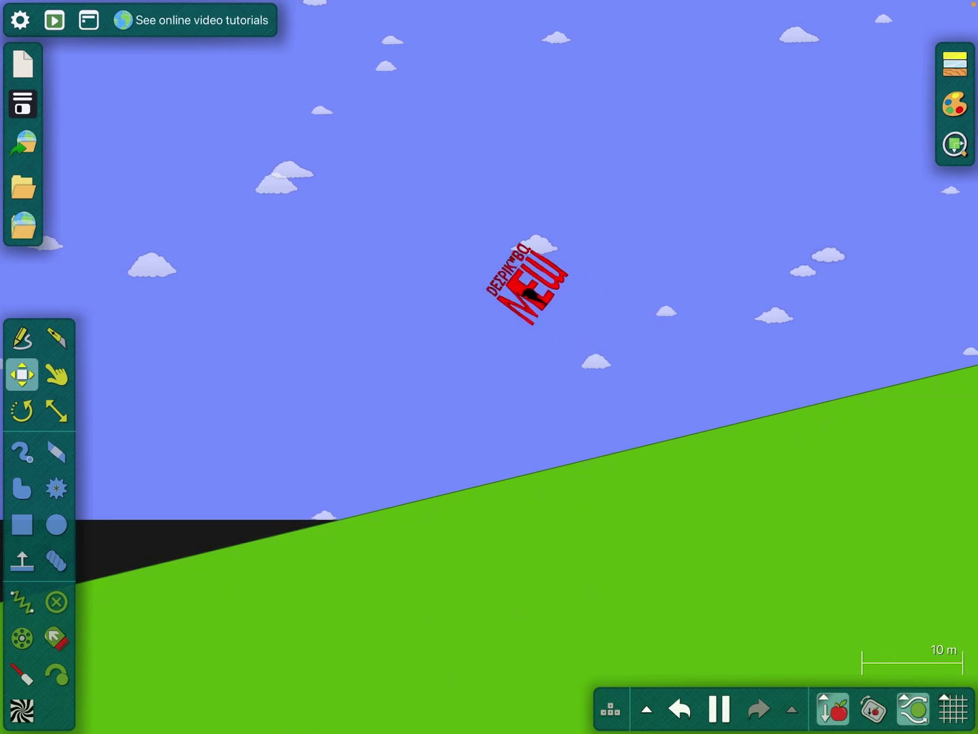
With the Move tool, shift the green ground polygon down and right, away from the logos
left_click(56, 374)
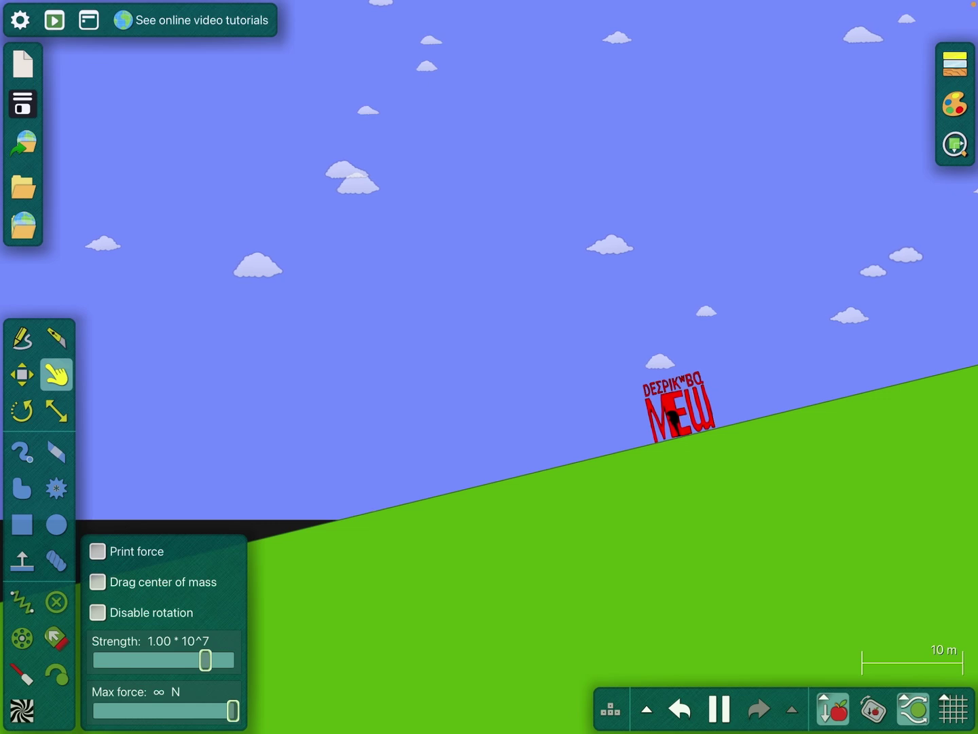
scroll(674, 419, "down", 8)
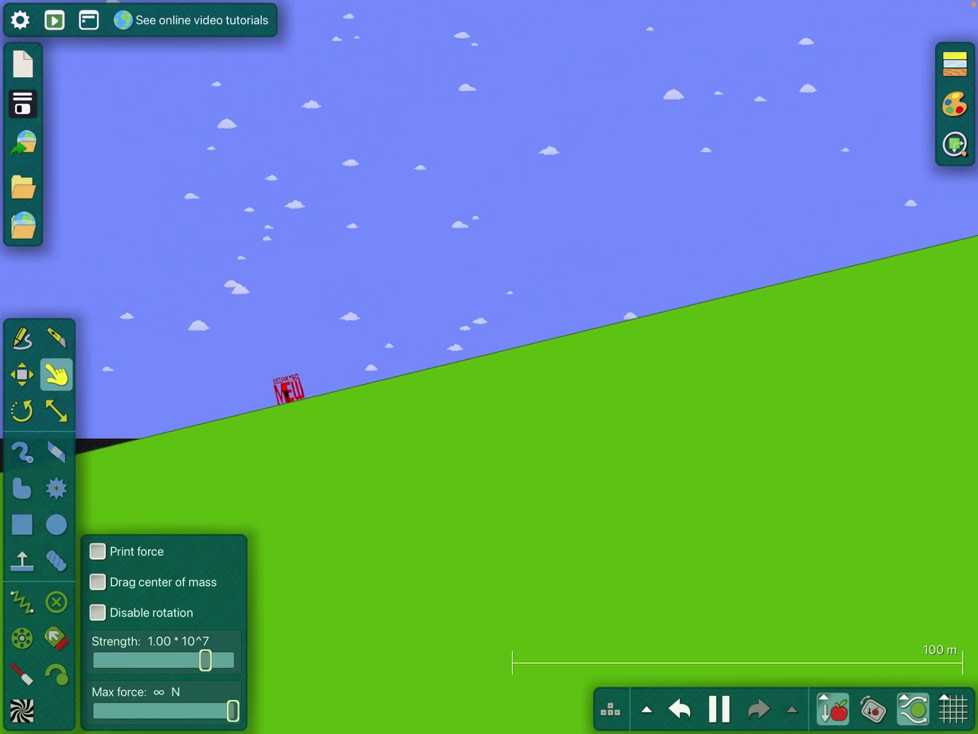
scroll(673, 419, "down", 3)
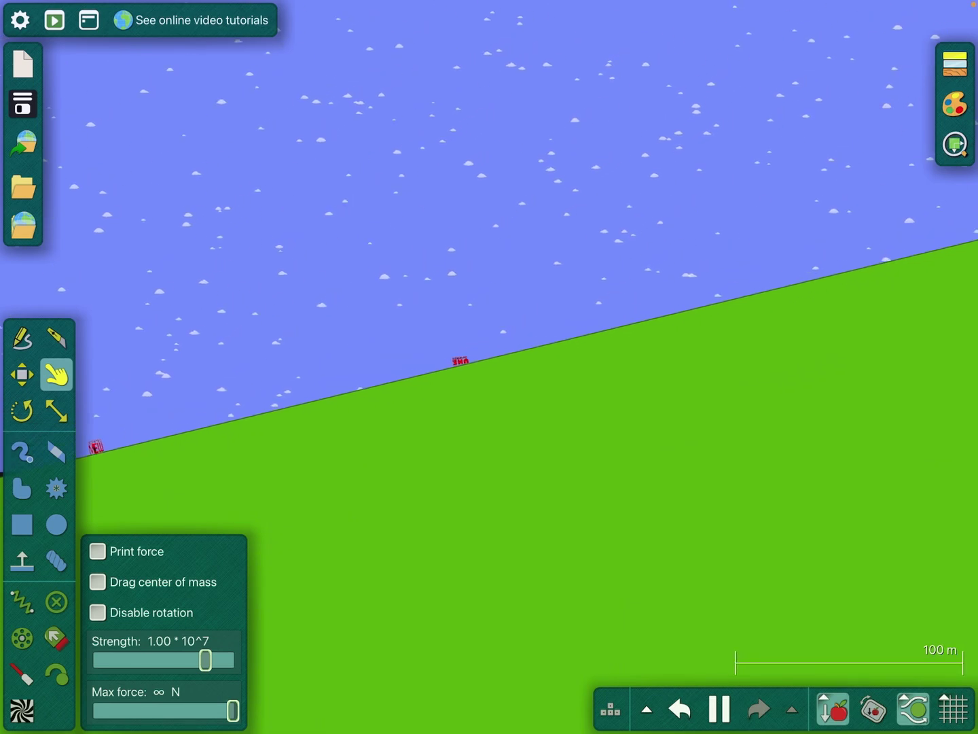
key("m")
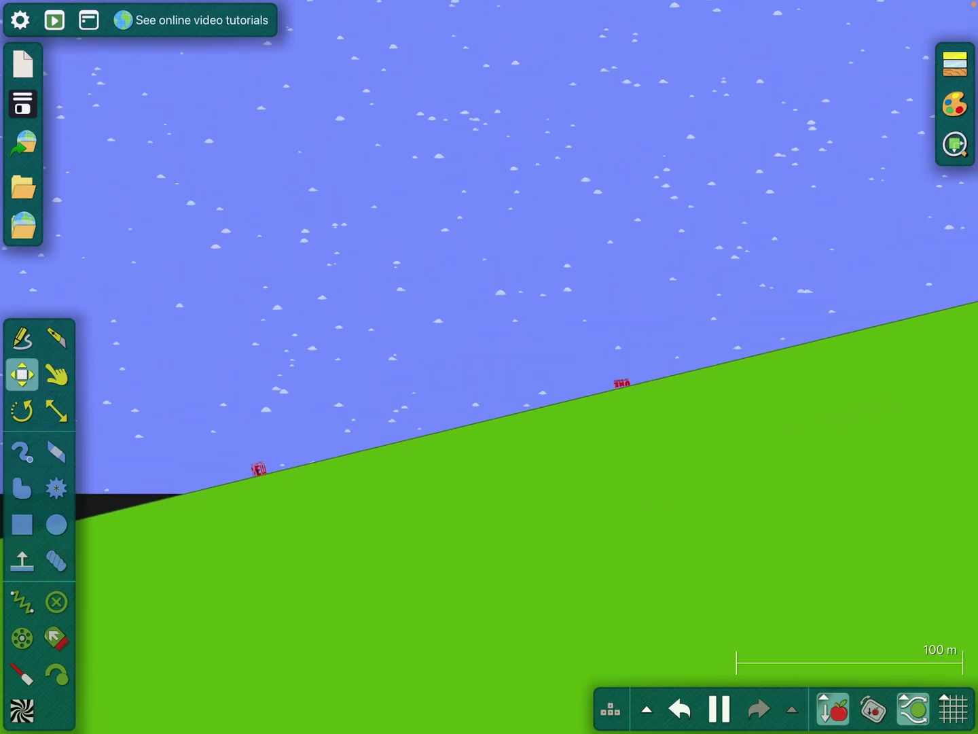
left_click_drag(489, 535, 688, 650)
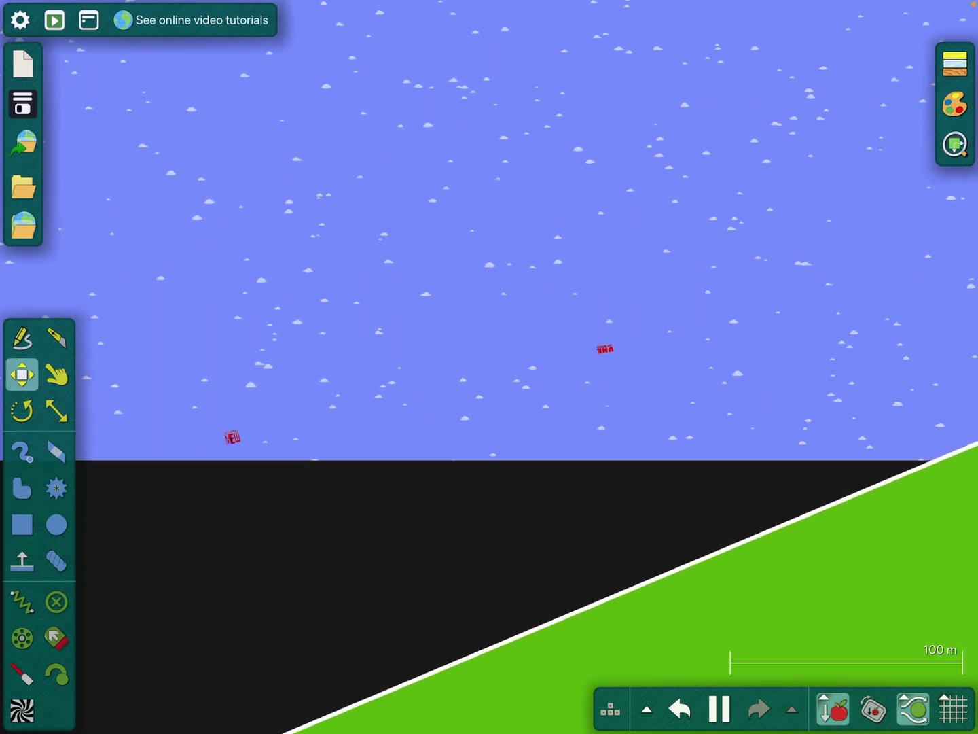